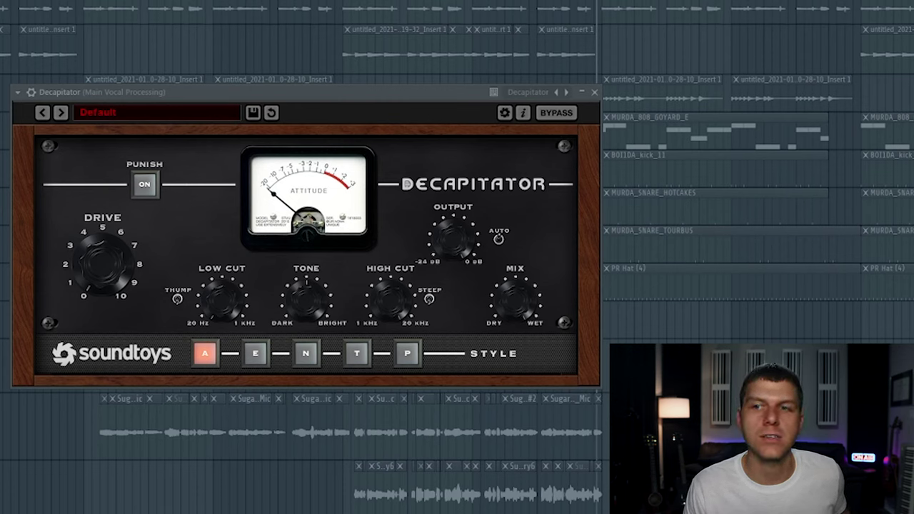
- Turn up the Decapitator drive, then adjust its wet/dry mix and tone
click(158, 263)
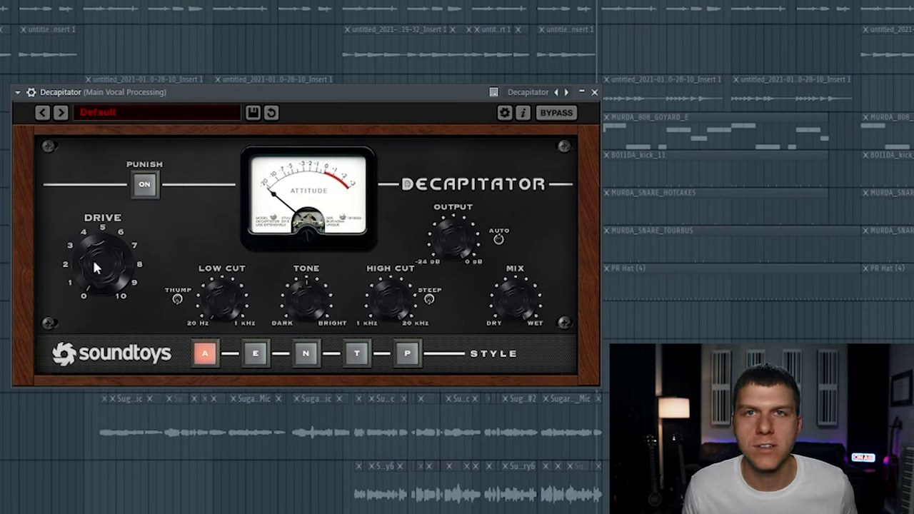
drag(95, 267, 479, 277)
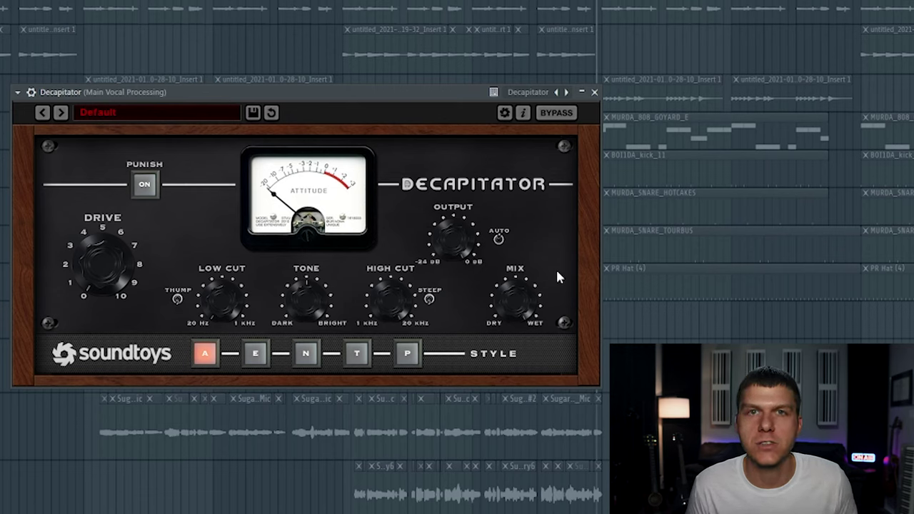
drag(522, 296, 529, 475)
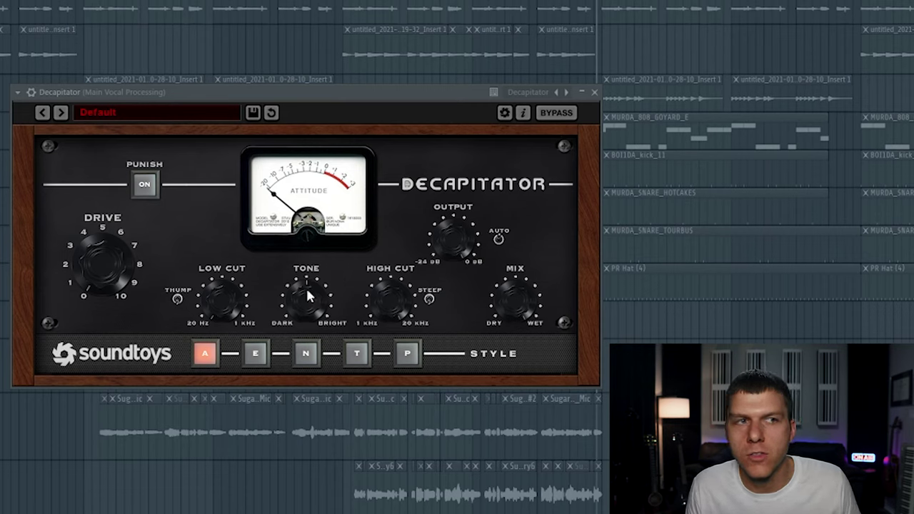
drag(308, 293, 295, 366)
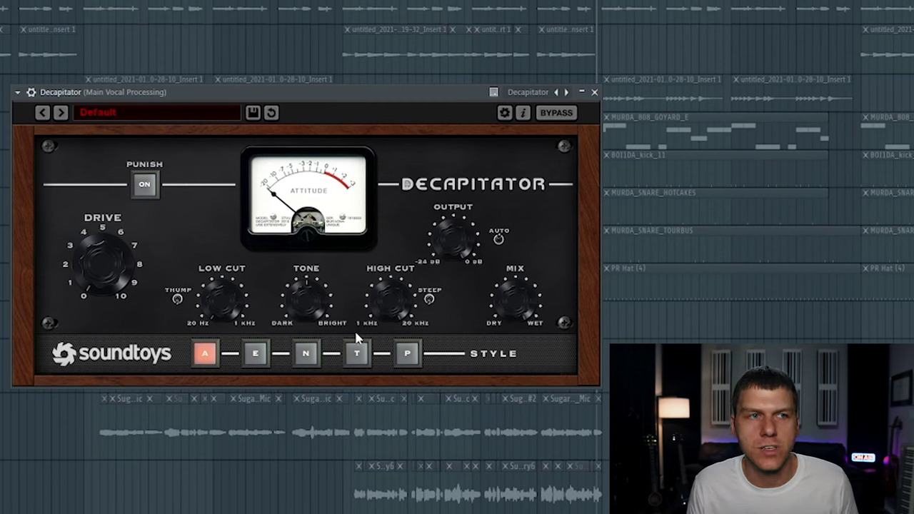
- Switch Decapitator's style through E to N, toggling Punish on and back off
click(256, 354)
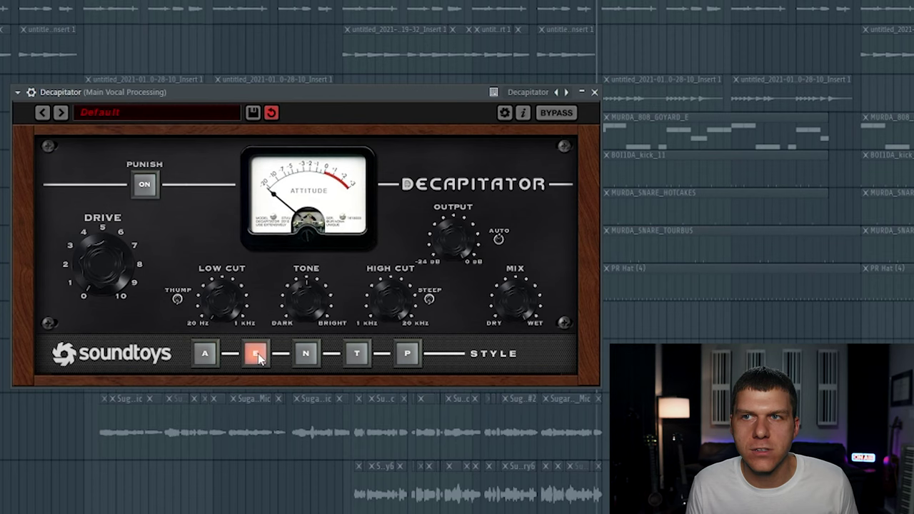
click(307, 354)
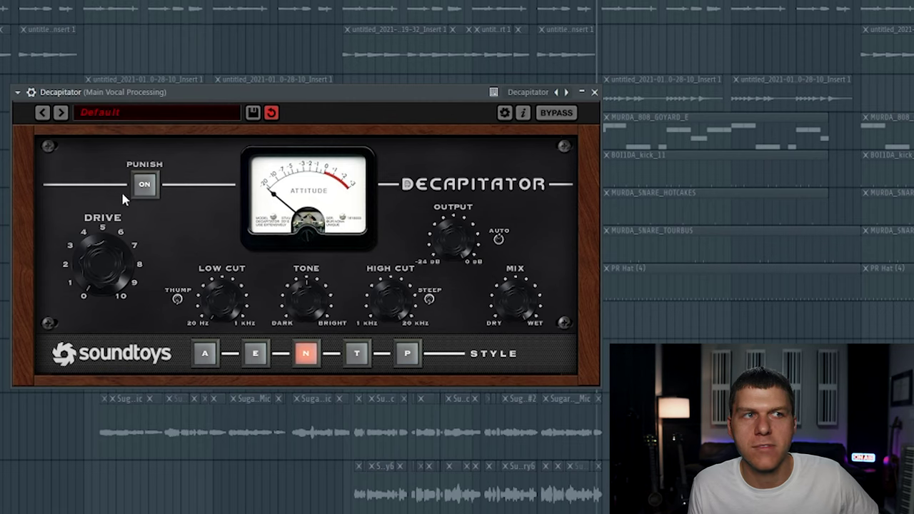
click(148, 187)
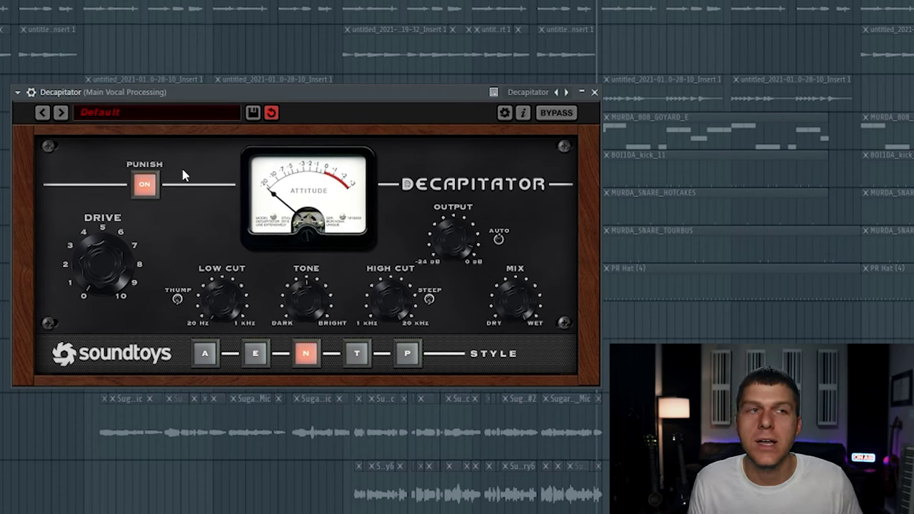
click(148, 184)
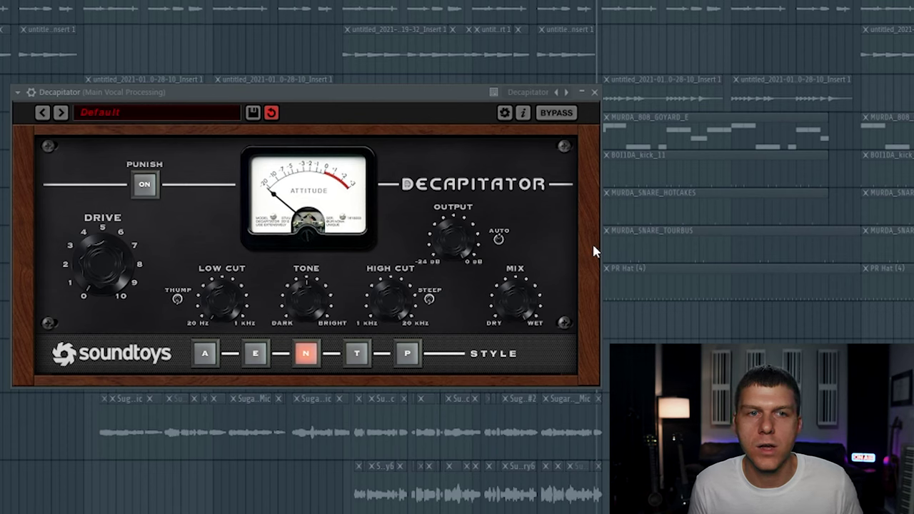
- Play the song, raise Decapitator drive to about 5, and tweak the tone
key(space)
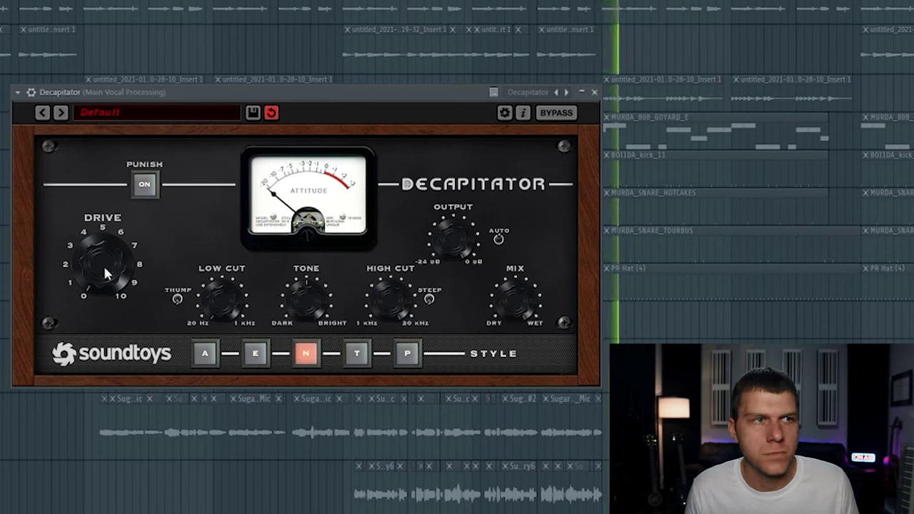
drag(103, 264, 94, 225)
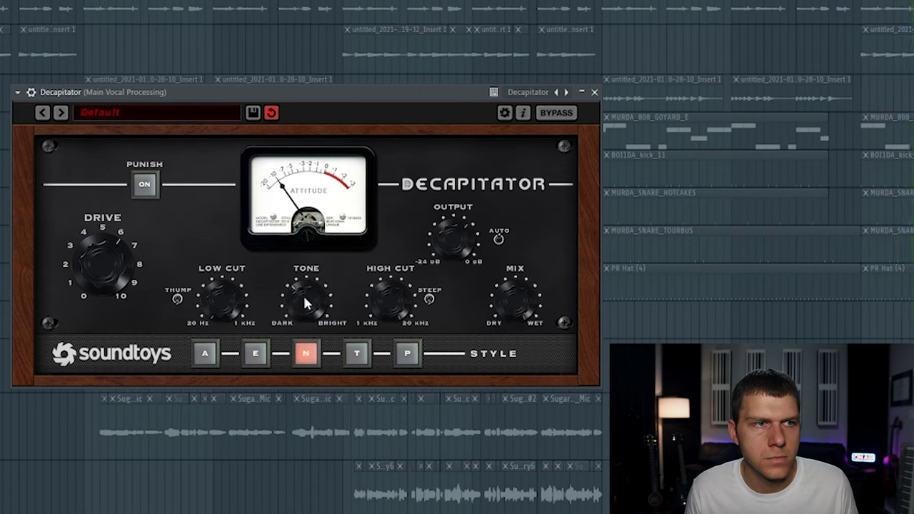
drag(303, 286, 309, 298)
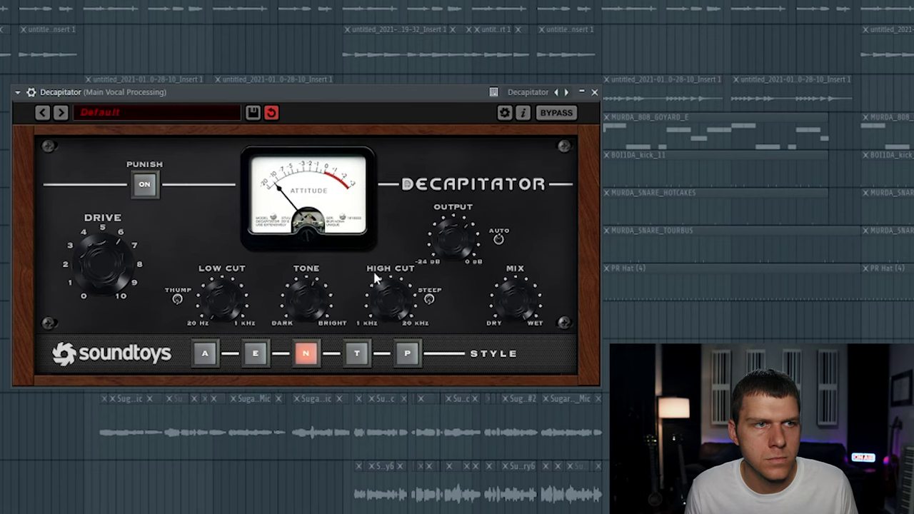
- Audition Decapitator styles T, P, A and E, settle on N, then bypass the plugin
click(357, 353)
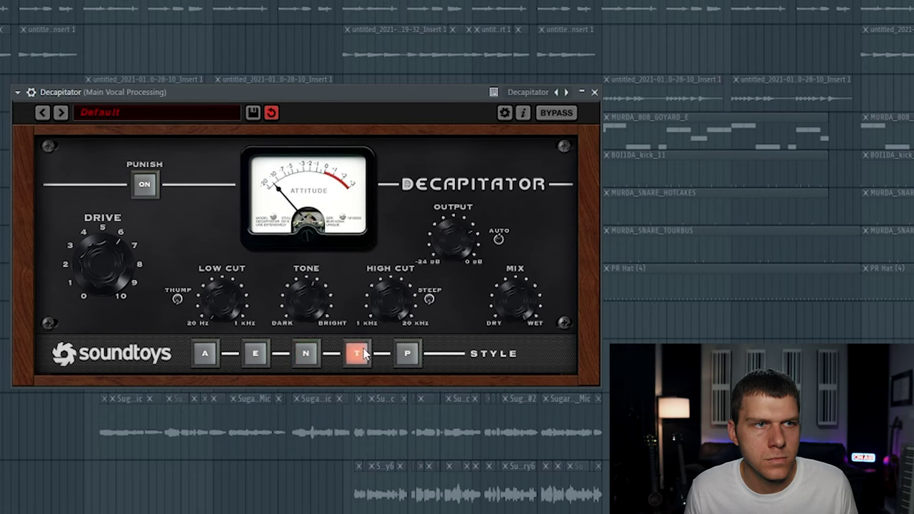
click(408, 354)
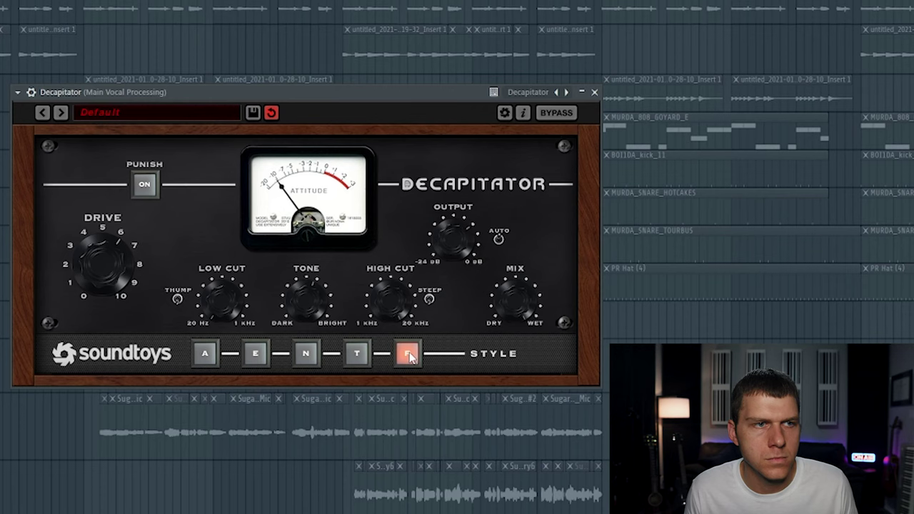
click(205, 354)
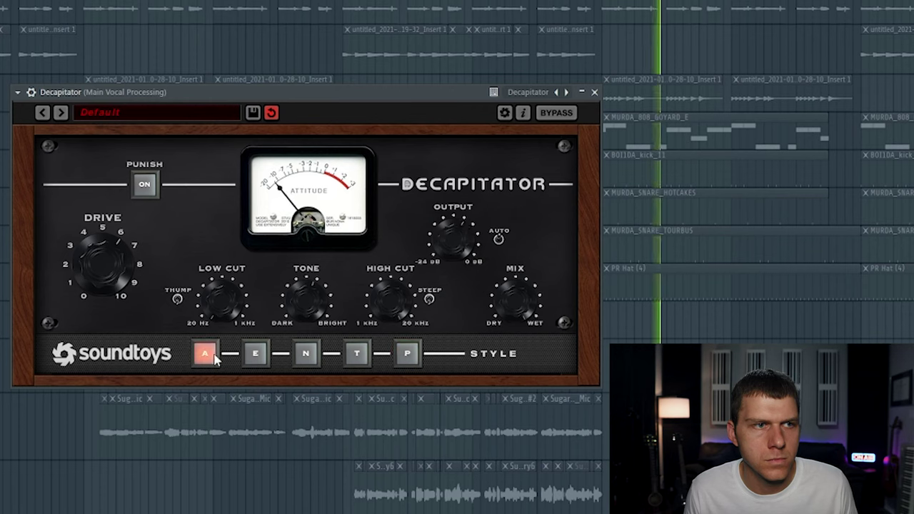
click(256, 355)
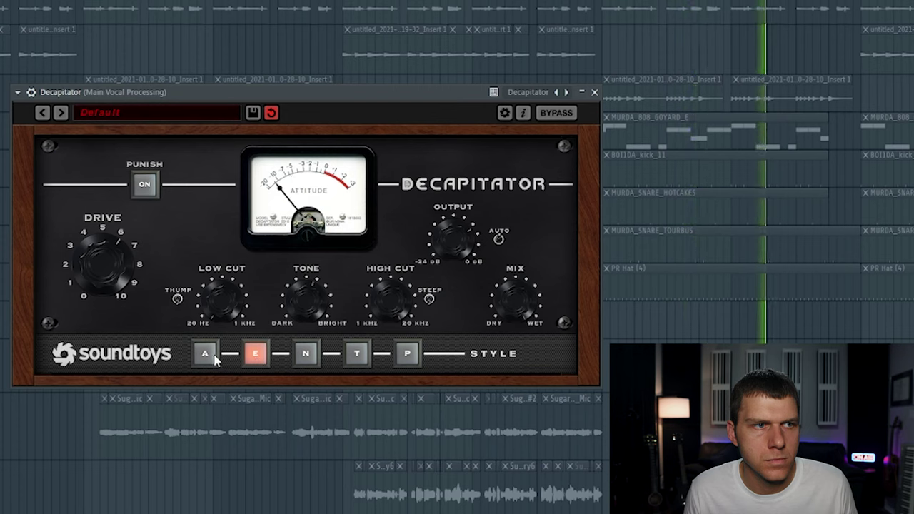
click(306, 355)
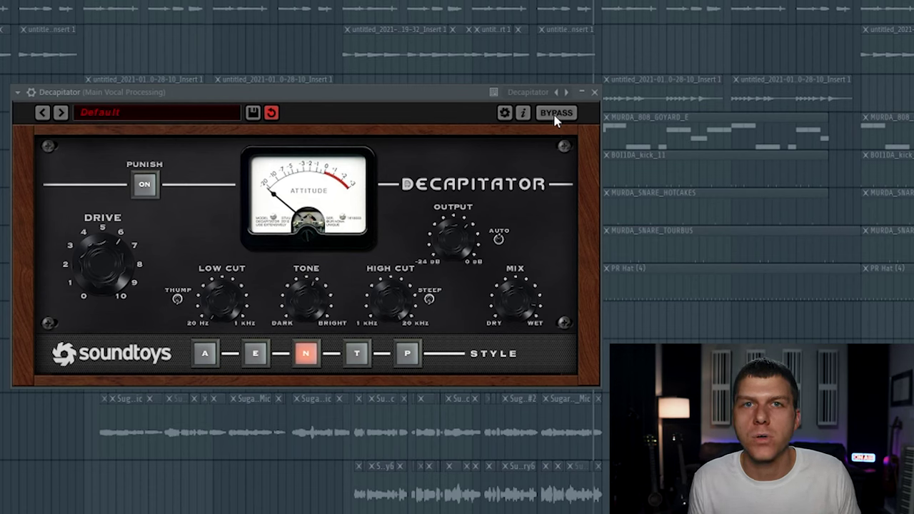
click(559, 115)
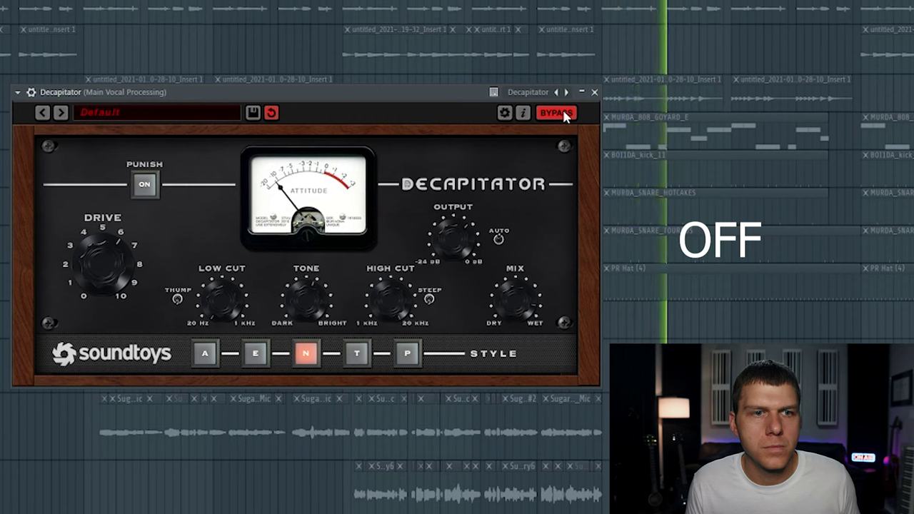
- Re-enable Decapitator to hear the saturation, then bypass it again
click(561, 113)
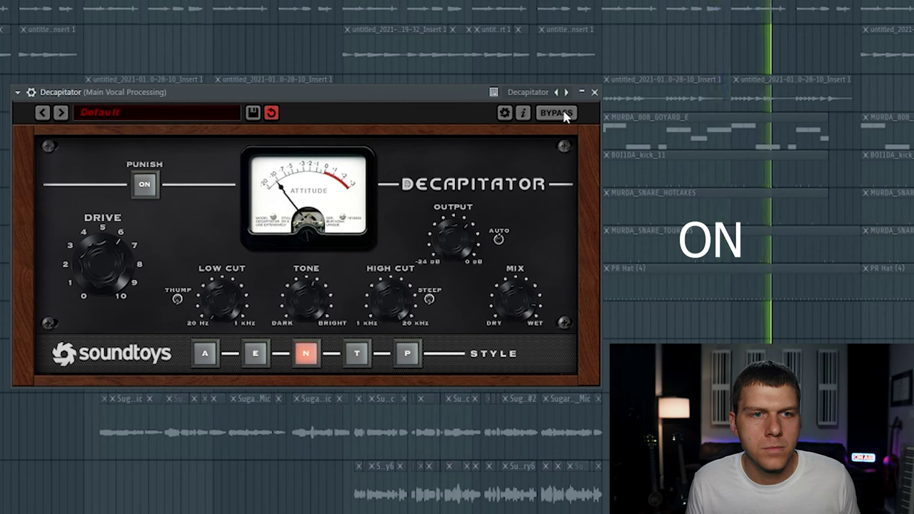
click(563, 115)
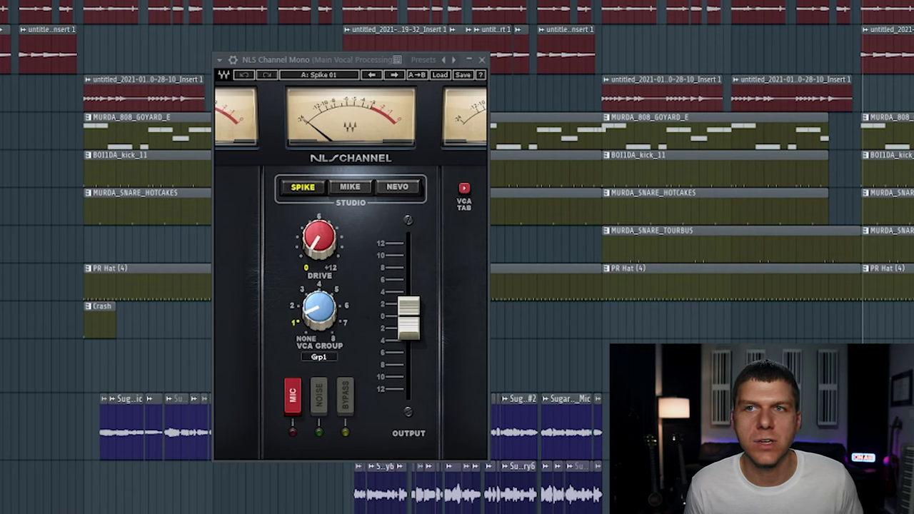
- In NLS Channel, try the Mike console, then select the Nevo console
click(317, 191)
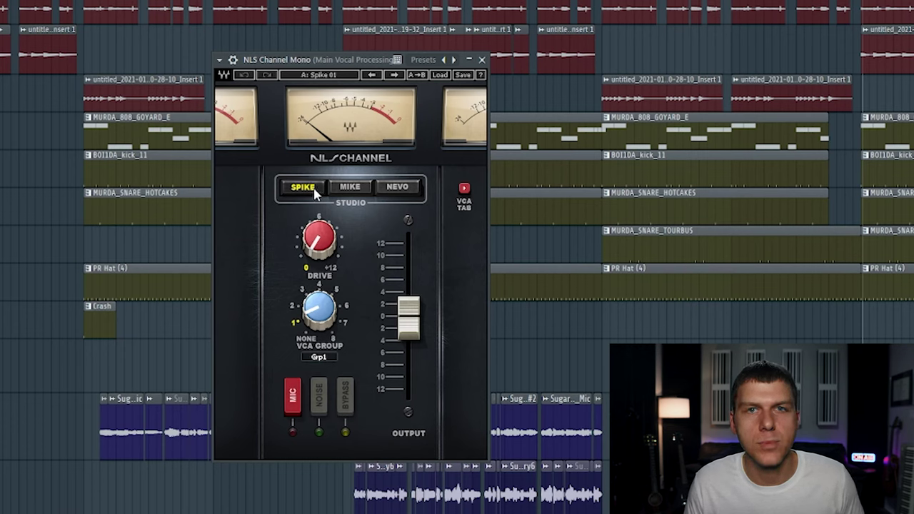
click(343, 189)
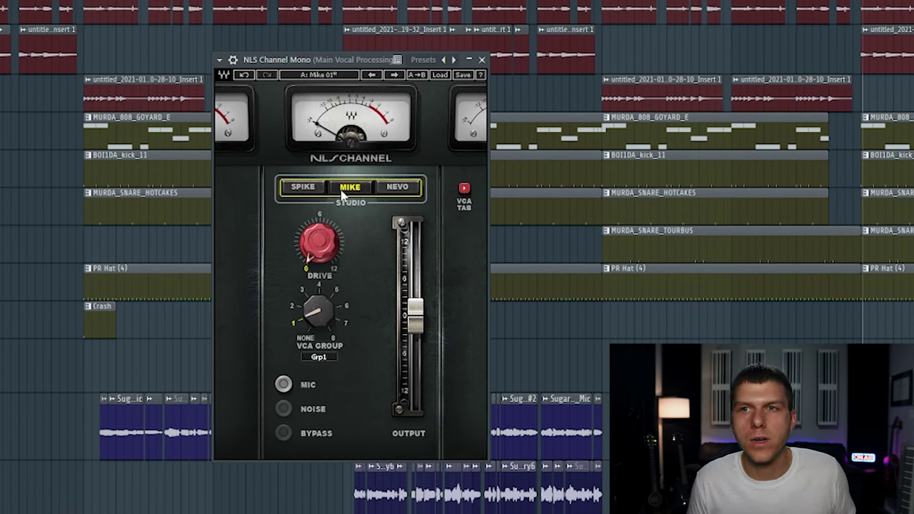
click(402, 194)
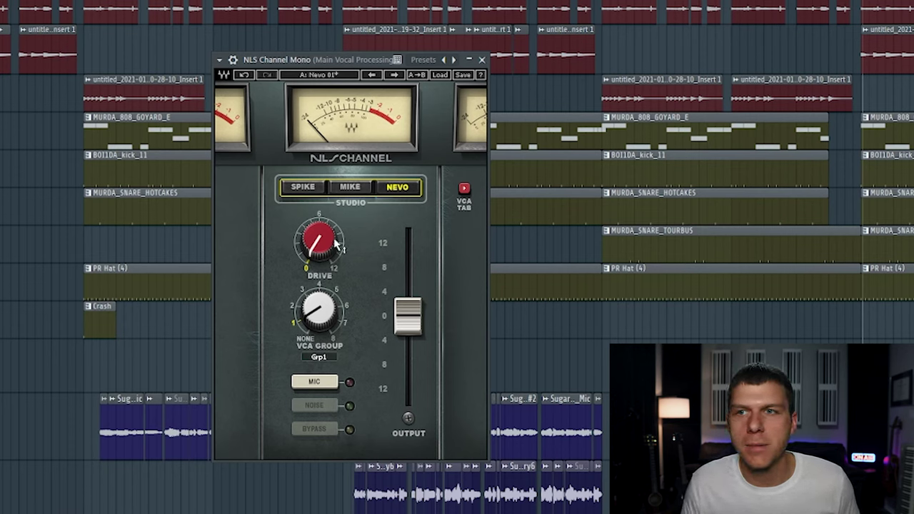
- Raise NLS Channel drive from 0.0 to 1.8, start playback, and push it toward 8.6
mouse_move(328, 242)
drag(327, 243, 327, 190)
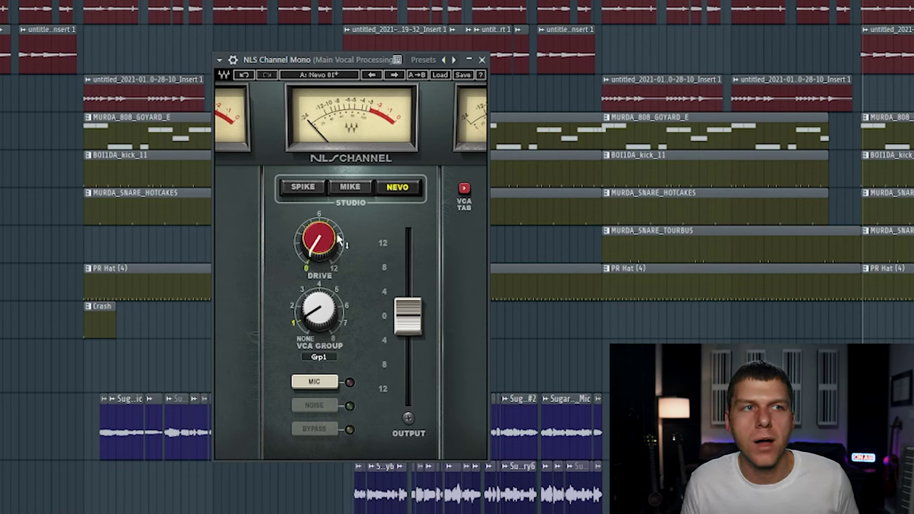
mouse_move(341, 239)
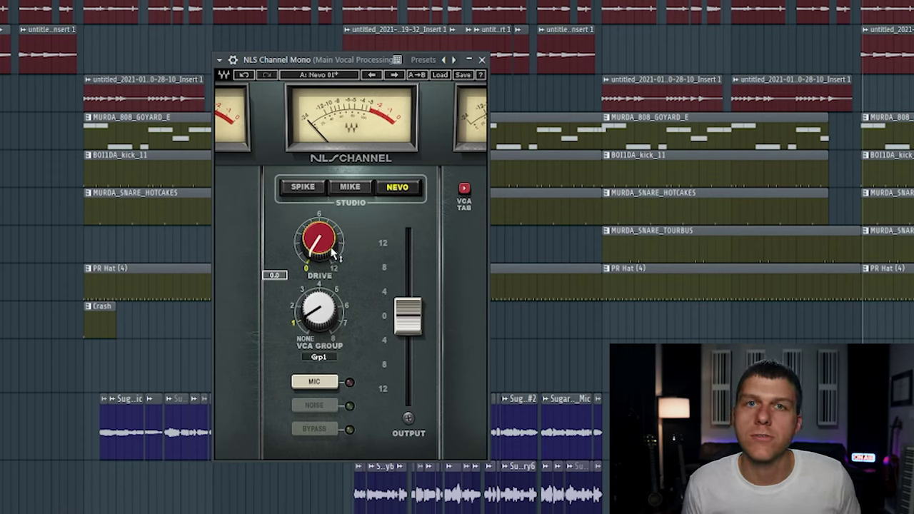
key(space)
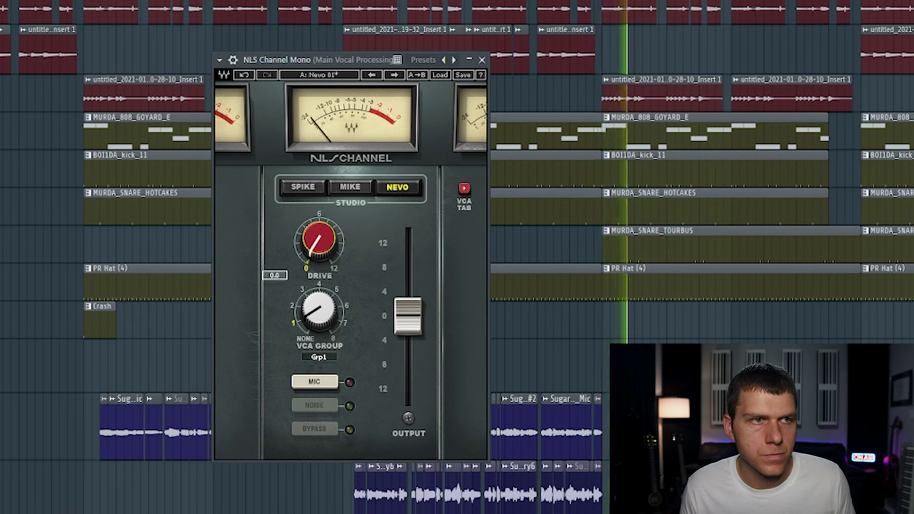
drag(318, 242, 318, 194)
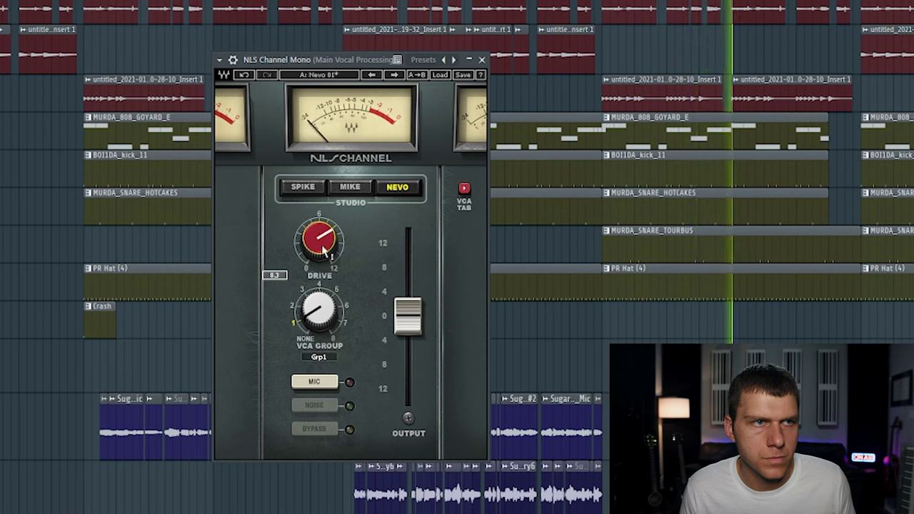
- Compare the Spike and Mike consoles, return to Nevo, and stop playback
click(320, 186)
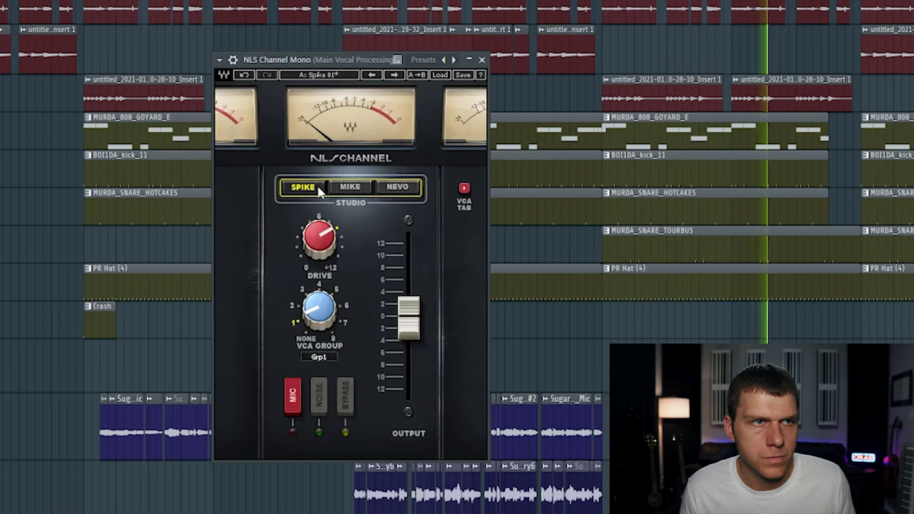
click(351, 188)
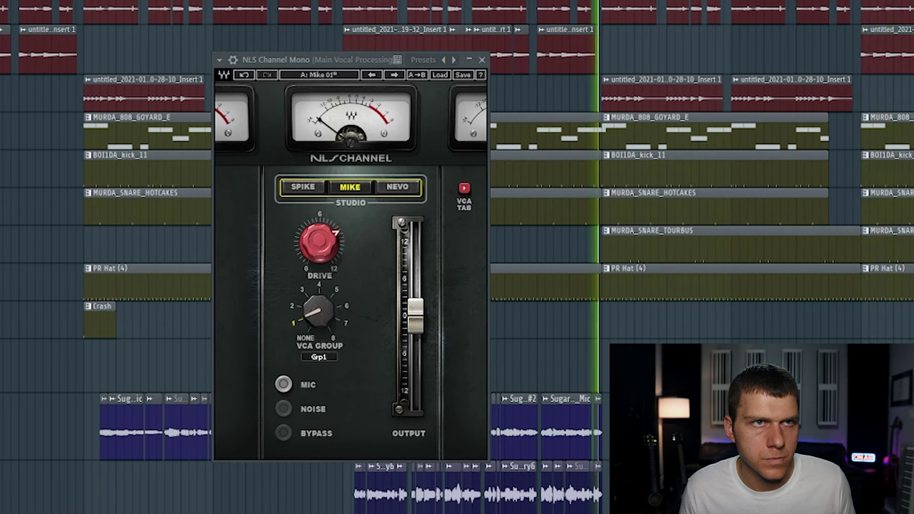
click(397, 187)
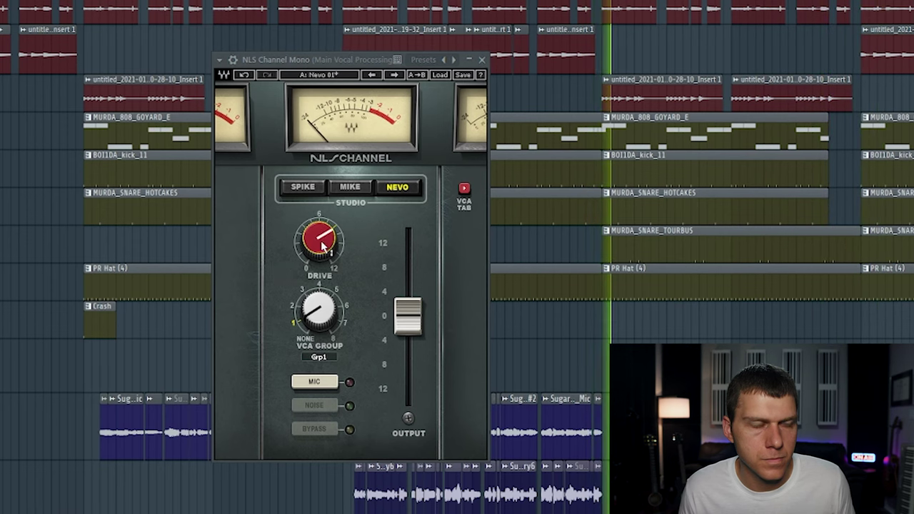
scroll(323, 245, up, 3)
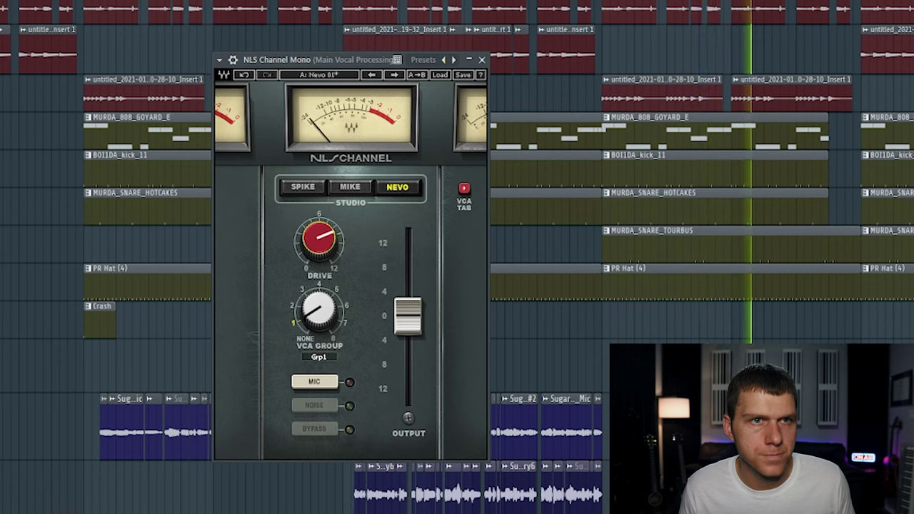
key(space)
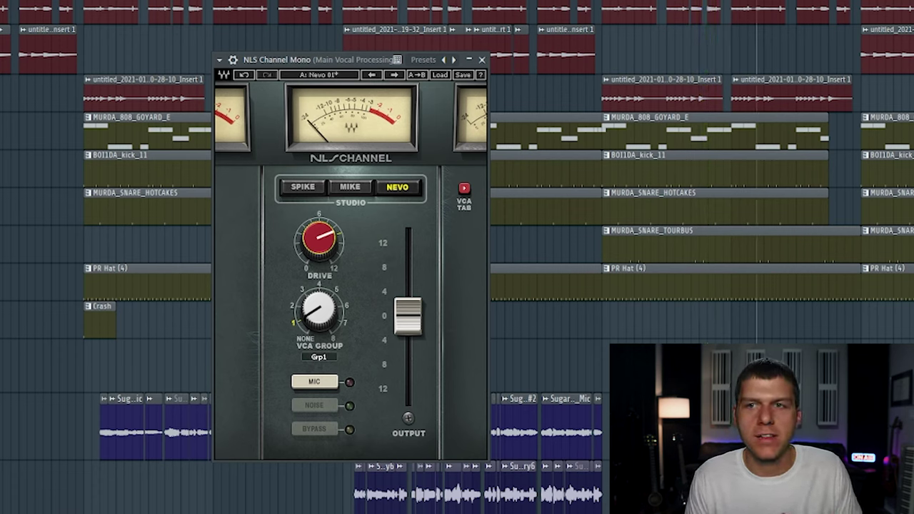